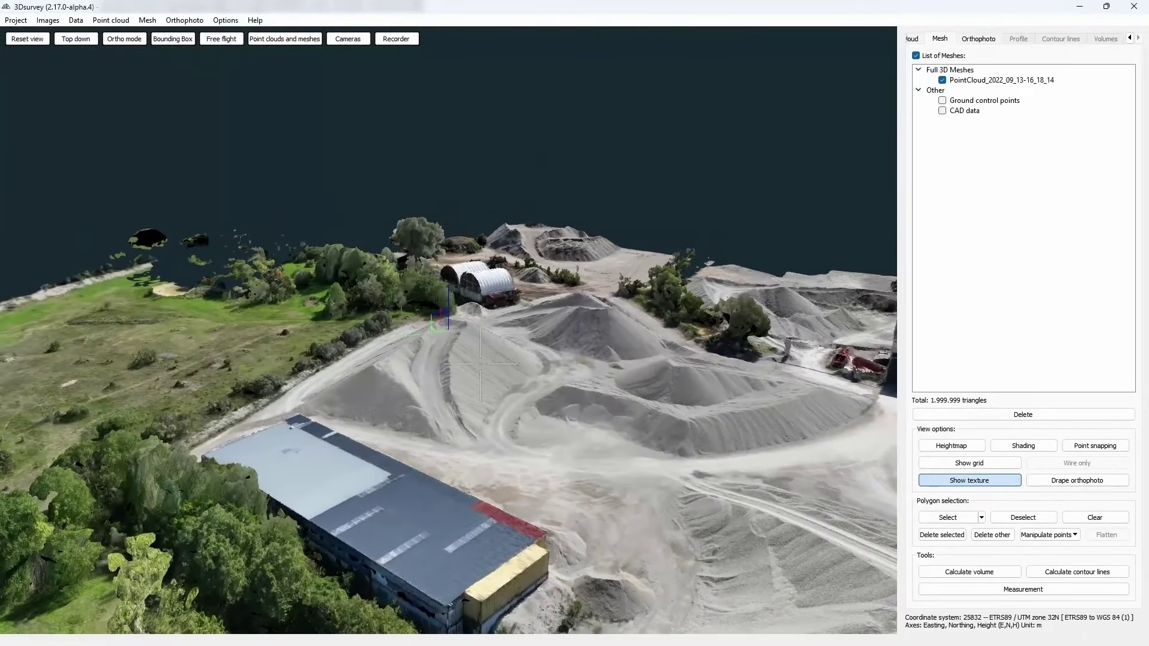
Step: Zoom in and orbit the view to look across the large stockpiles beside the access road
{"action": "scroll", "coordinate": [488, 420], "scroll_direction": "up", "scroll_amount": 5}
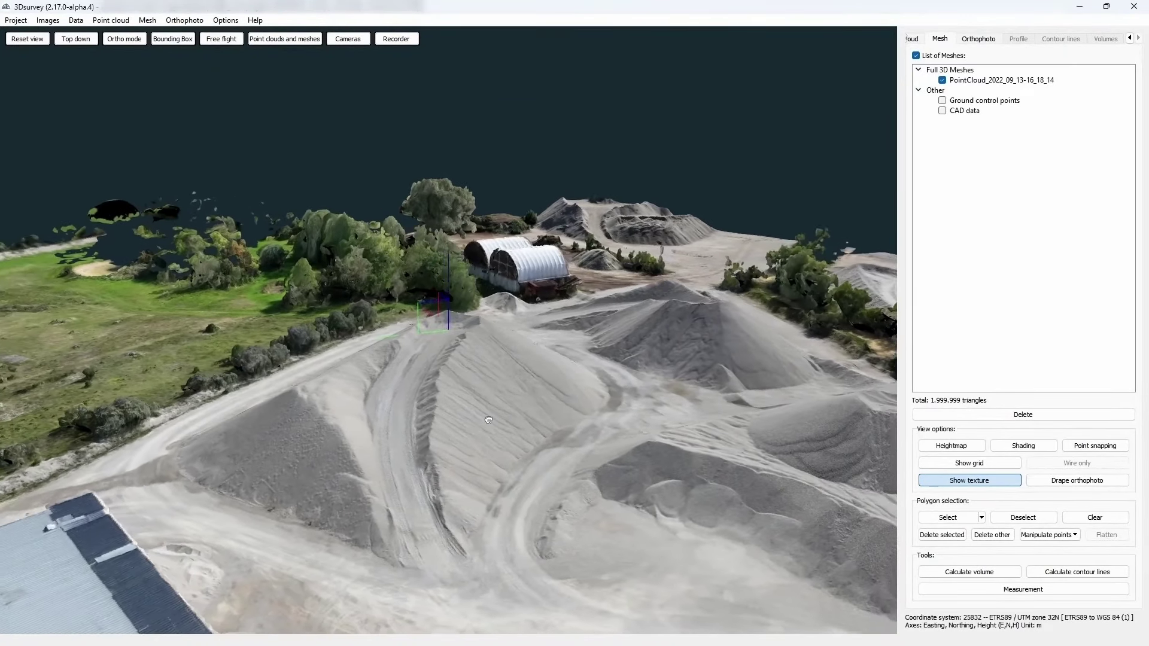
{"action": "left_click_drag", "start_coordinate": [488, 420], "coordinate": [514, 387]}
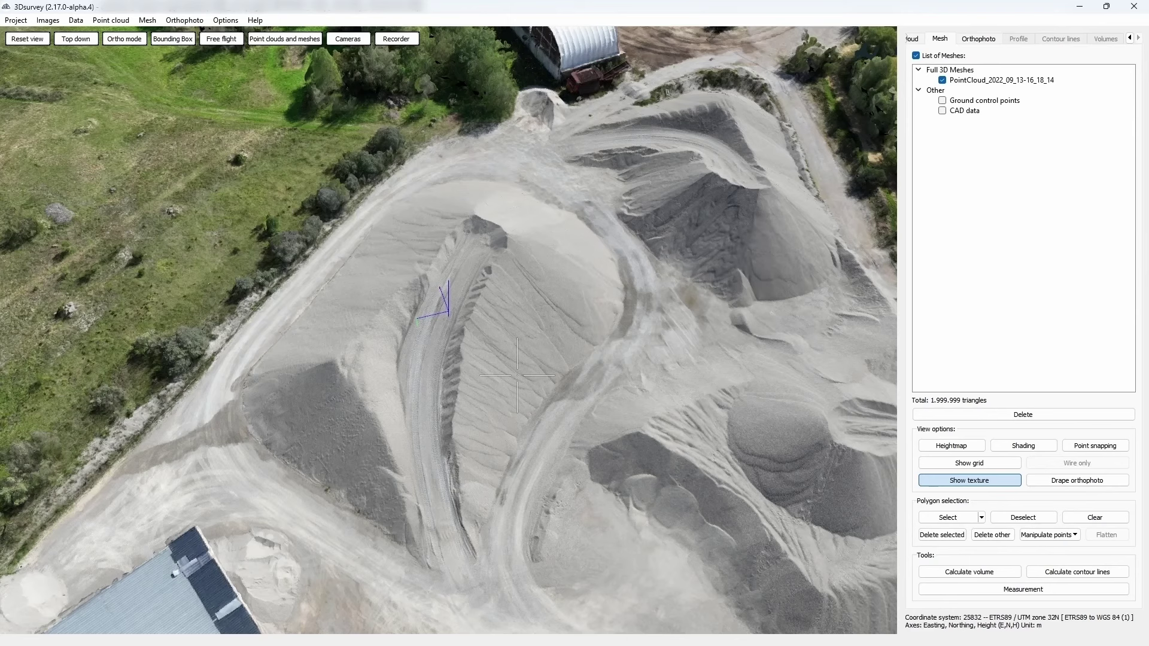
Step: Build a 0.50 m regular grid DSM from PointCloud_2022_09_13-16_18_14 using only 2 - Ground points
{"action": "left_click", "coordinate": [151, 23]}
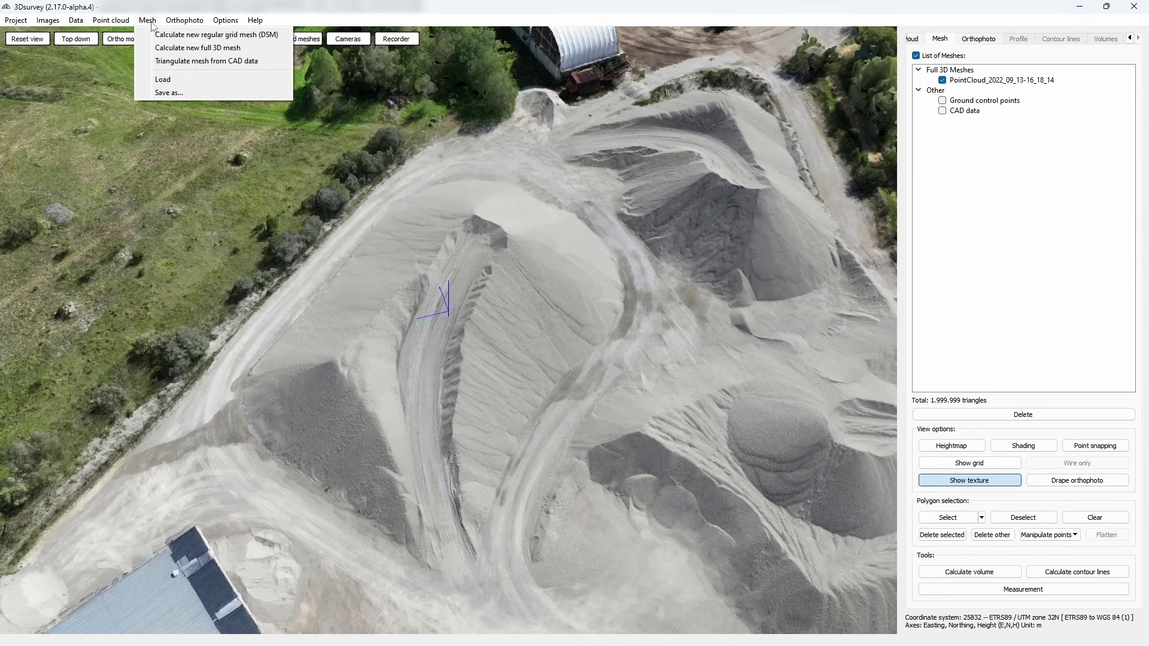
{"action": "left_click", "coordinate": [224, 38]}
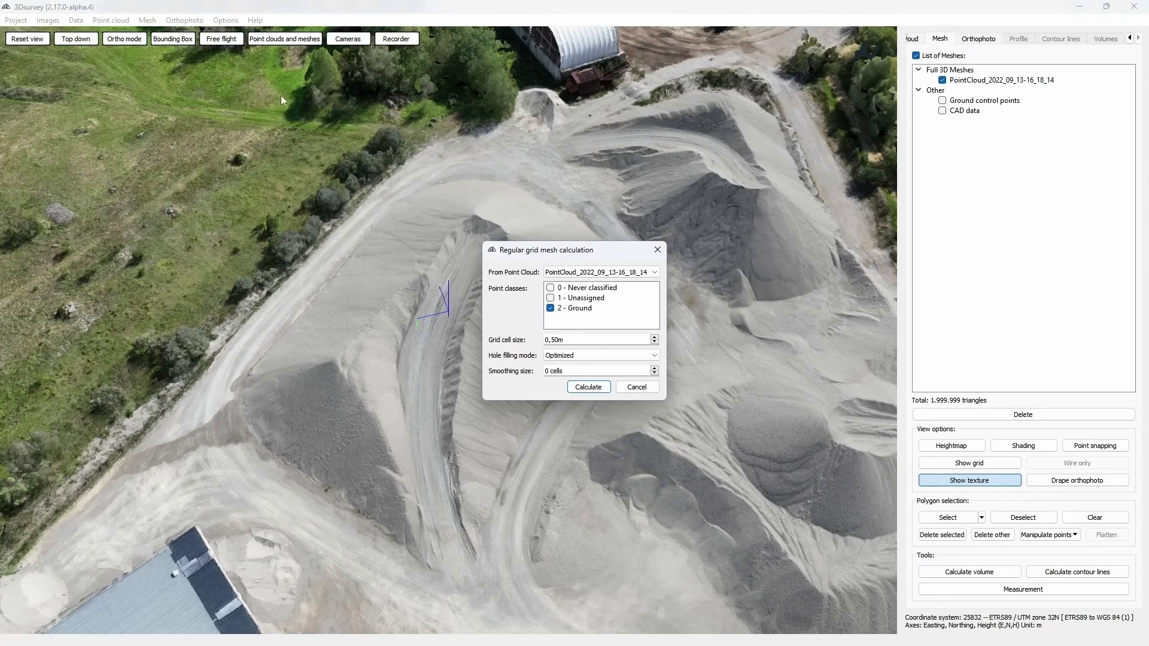
{"action": "left_click", "coordinate": [558, 273]}
{"action": "left_click", "coordinate": [576, 282]}
{"action": "left_click", "coordinate": [553, 309]}
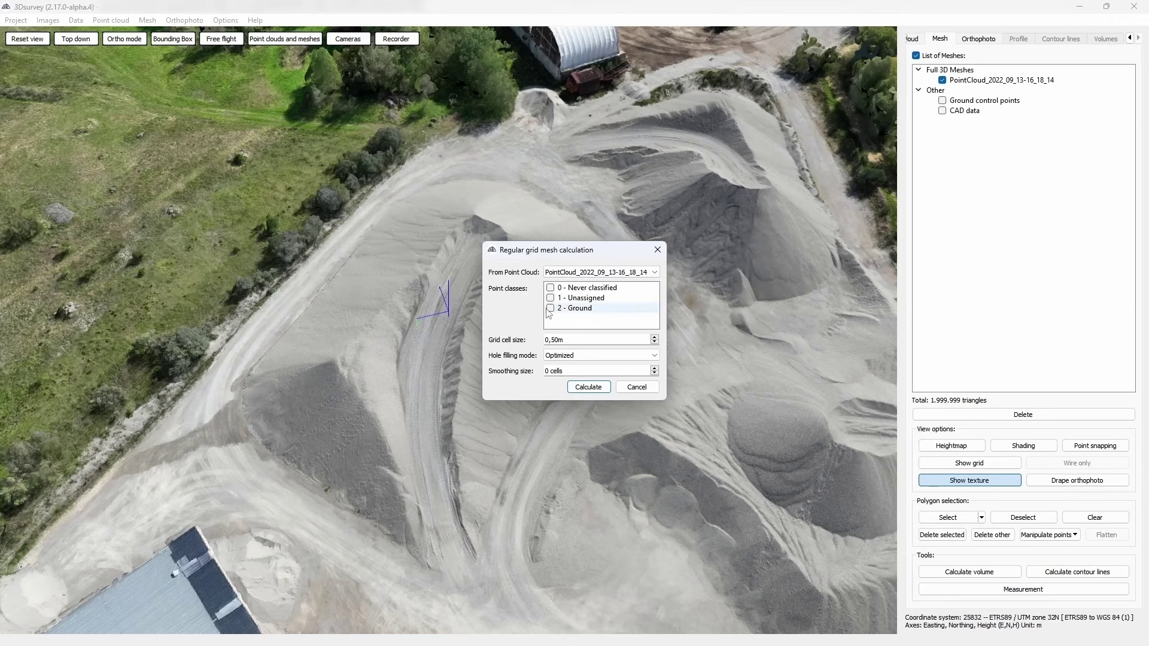
{"action": "left_click", "coordinate": [551, 309]}
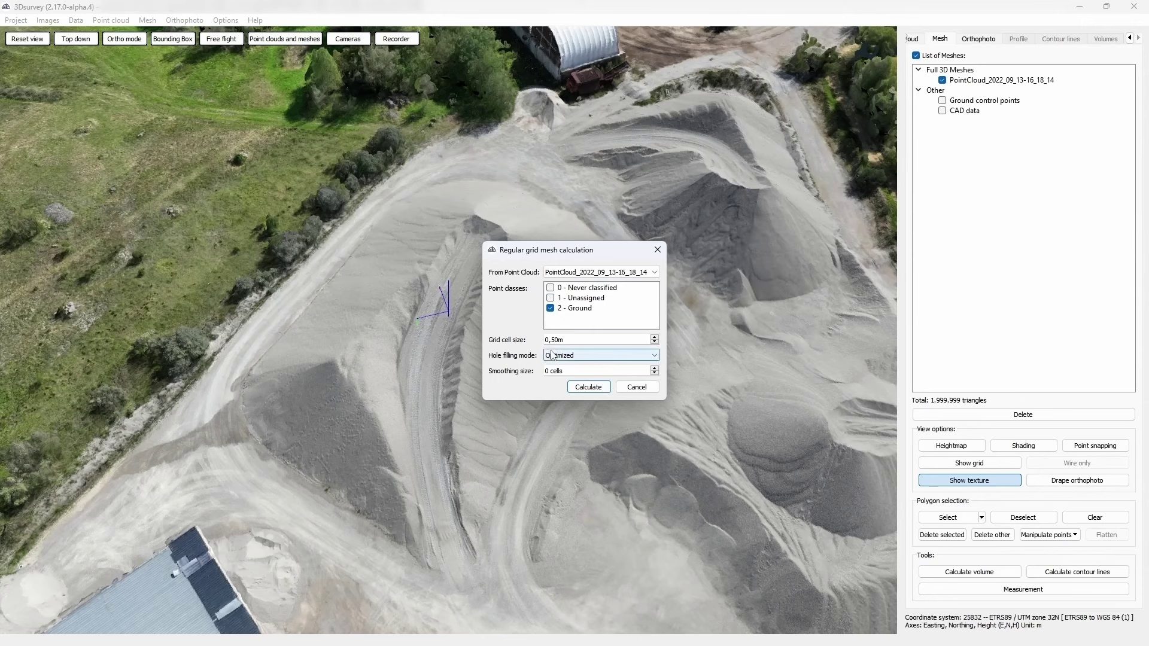
{"action": "left_click", "coordinate": [578, 387]}
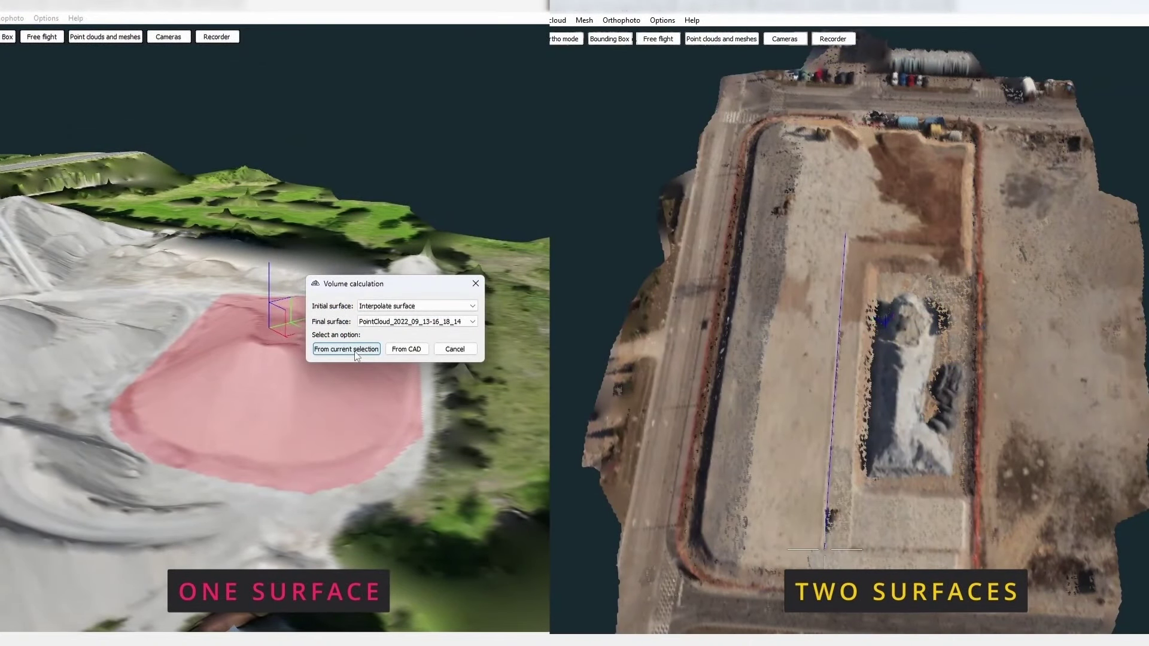
Step: Calculate the before-to-after selection volume: fill 870.98 m³, cut 2183.82 m³, total −1312.84 m³
{"action": "left_click", "coordinate": [347, 349]}
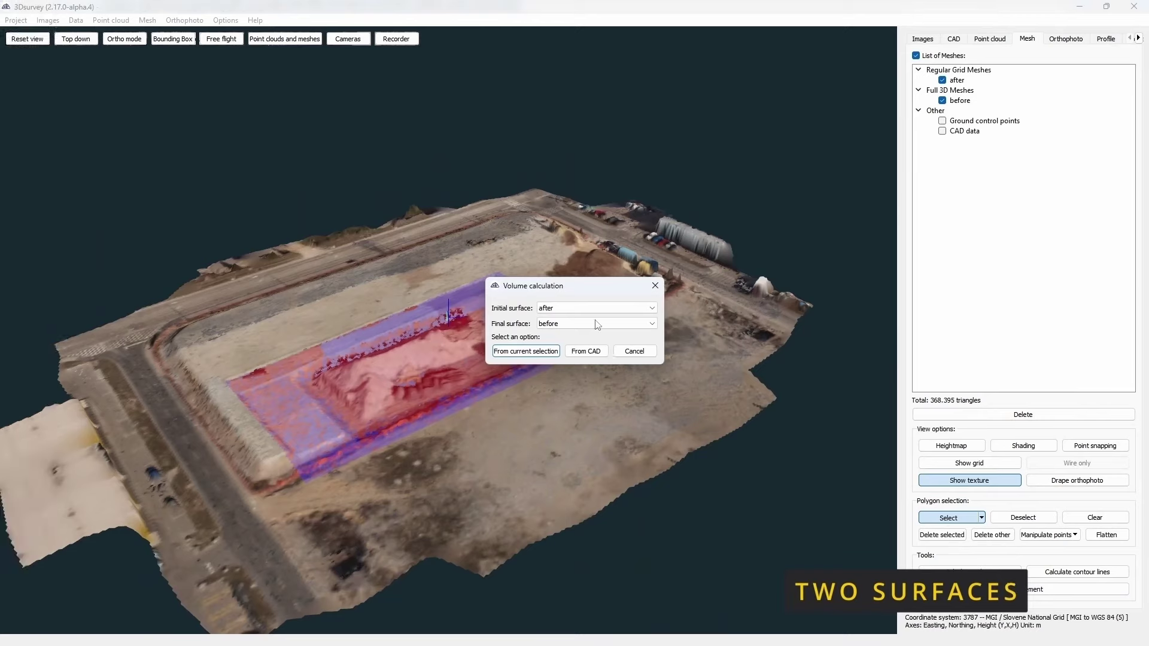
{"action": "left_click", "coordinate": [581, 310]}
{"action": "left_click", "coordinate": [560, 329]}
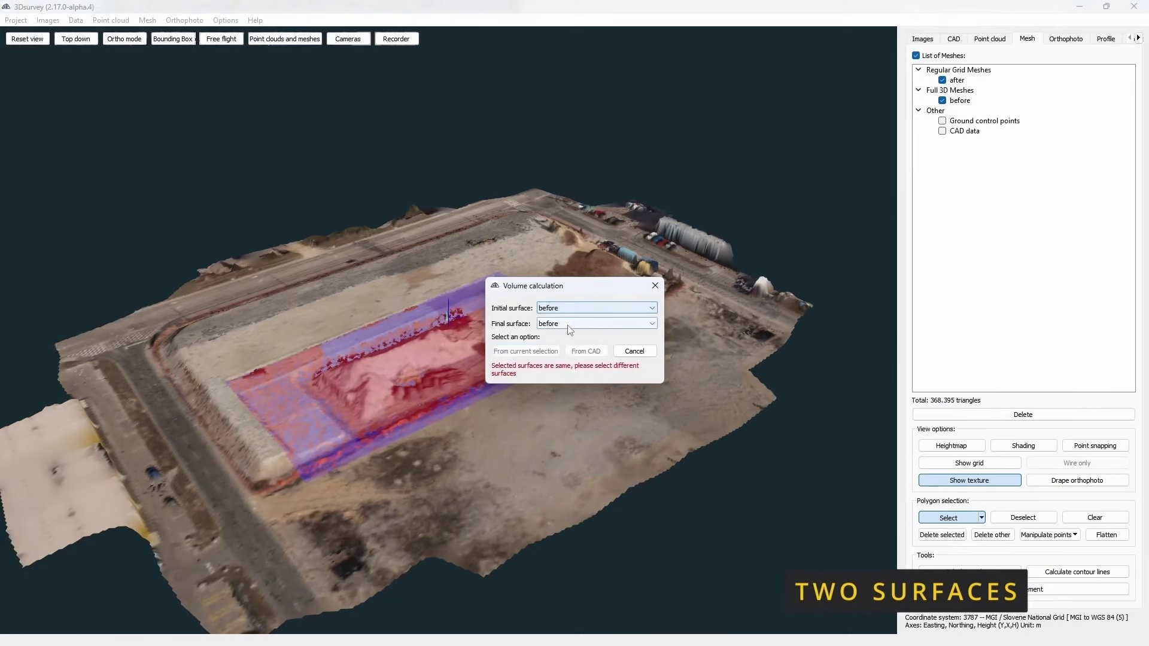
{"action": "left_click", "coordinate": [592, 323]}
{"action": "left_click", "coordinate": [556, 332]}
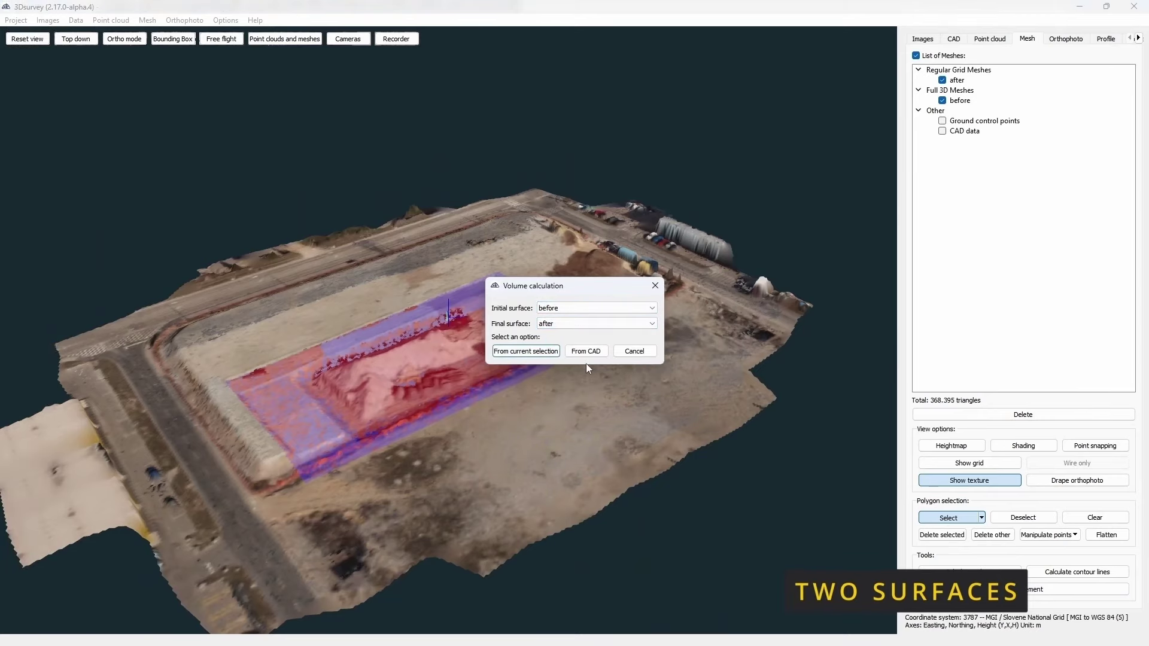
{"action": "left_click", "coordinate": [549, 352]}
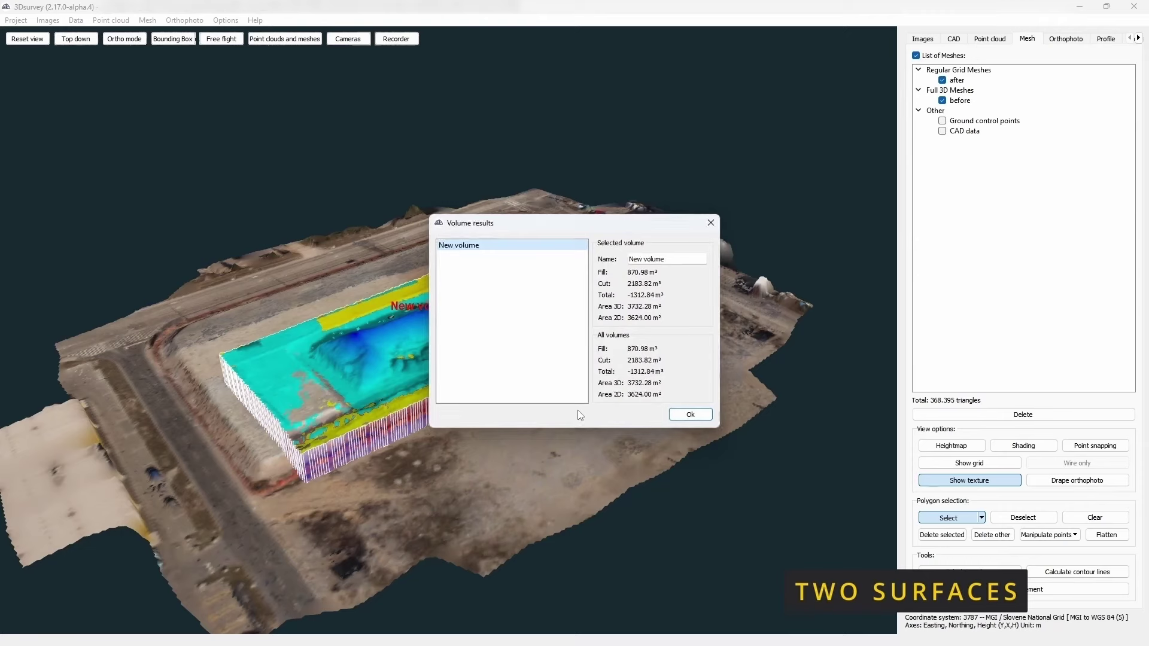
{"action": "left_click_drag", "start_coordinate": [619, 228], "coordinate": [822, 176]}
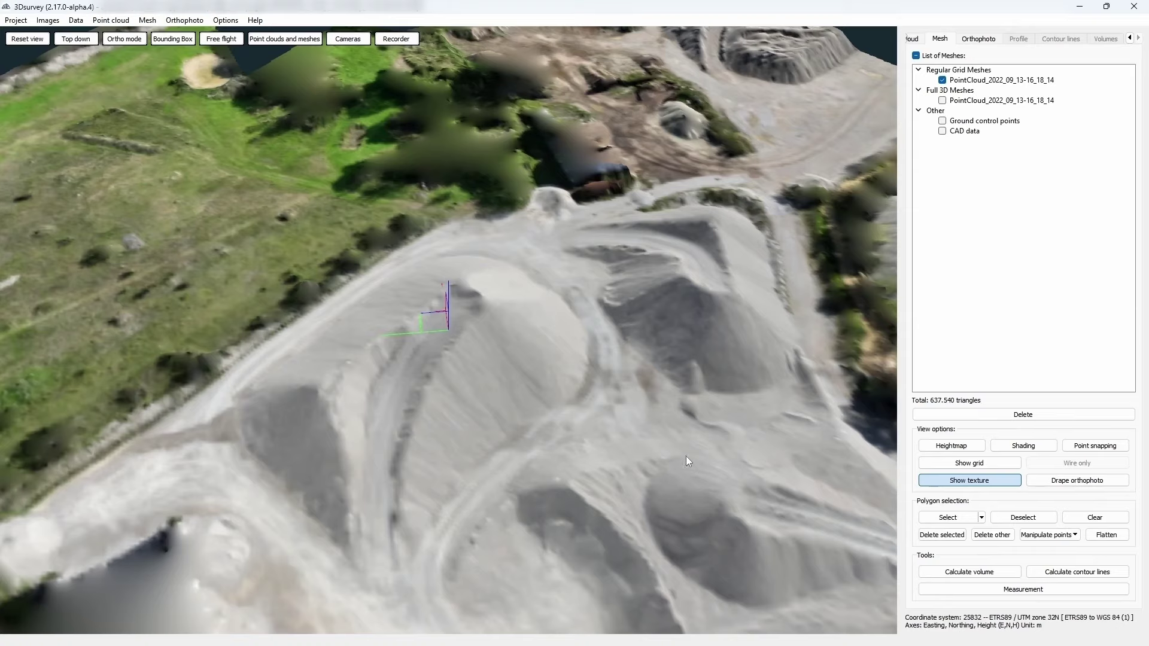
Step: Start a polygon selection and trace the central stockpile's left and lower edges
{"action": "left_click", "coordinate": [948, 517]}
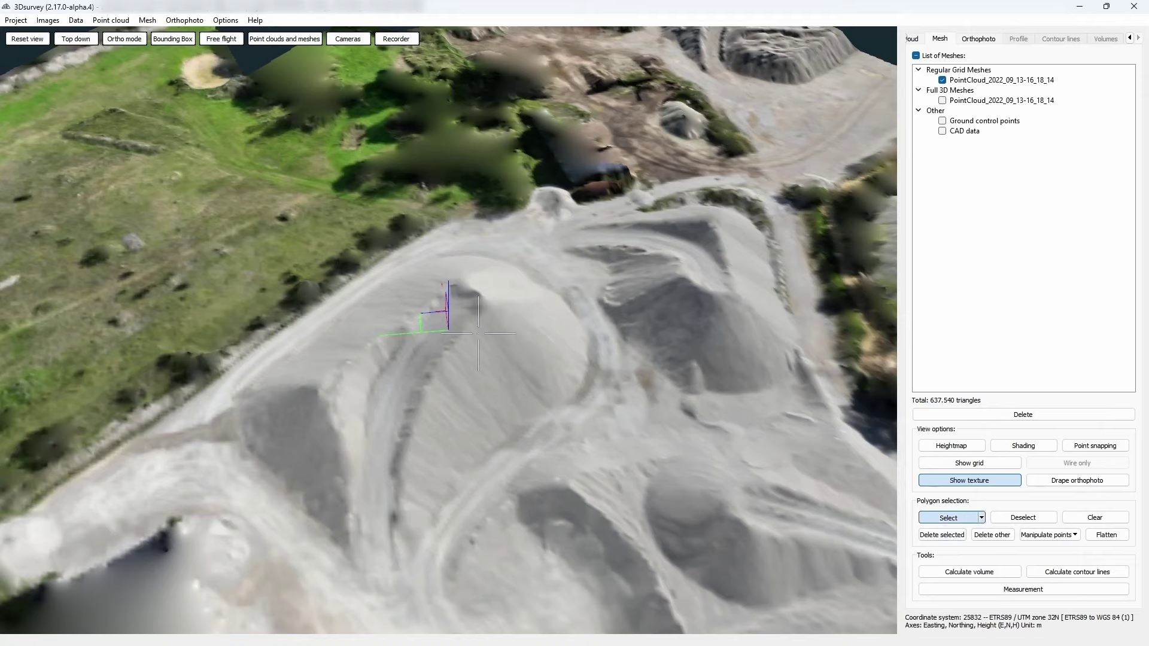
{"action": "left_click", "coordinate": [405, 253]}
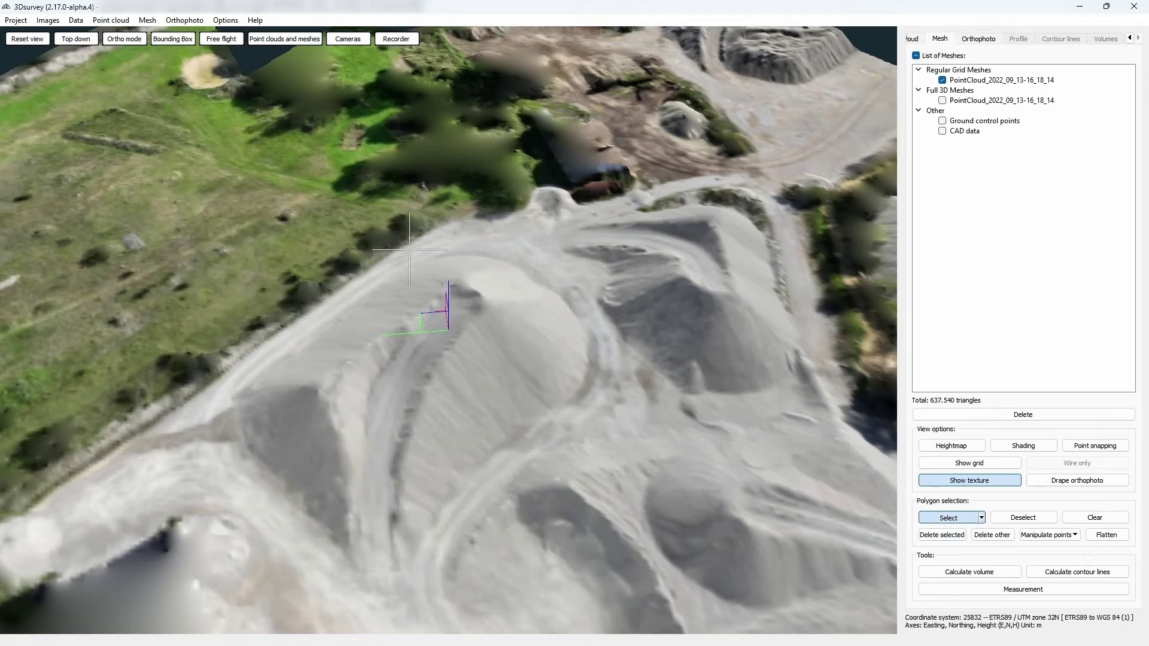
{"action": "left_click", "coordinate": [263, 362]}
{"action": "left_click", "coordinate": [217, 407]}
{"action": "left_click", "coordinate": [239, 477]}
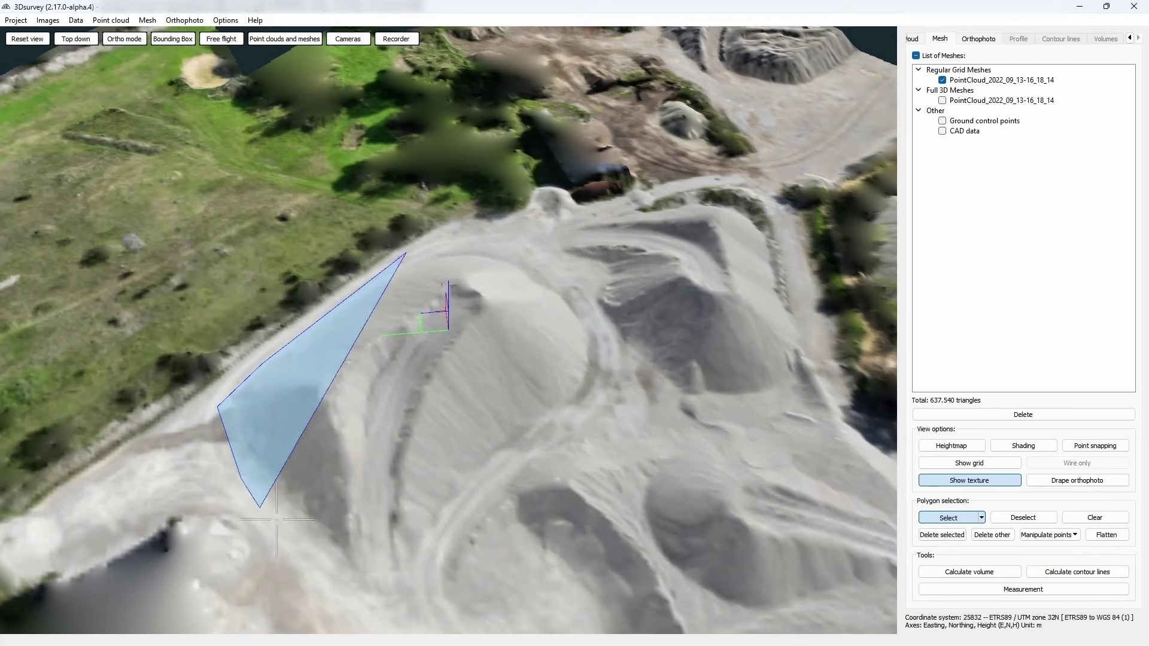
{"action": "left_click", "coordinate": [353, 588]}
{"action": "left_click", "coordinate": [388, 604]}
{"action": "left_click", "coordinate": [428, 593]}
{"action": "left_click", "coordinate": [496, 498]}
Step: Trace the mound's right side and top, close the polygon, and view it obliquely
{"action": "left_click", "coordinate": [579, 416]}
{"action": "left_click", "coordinate": [604, 374]}
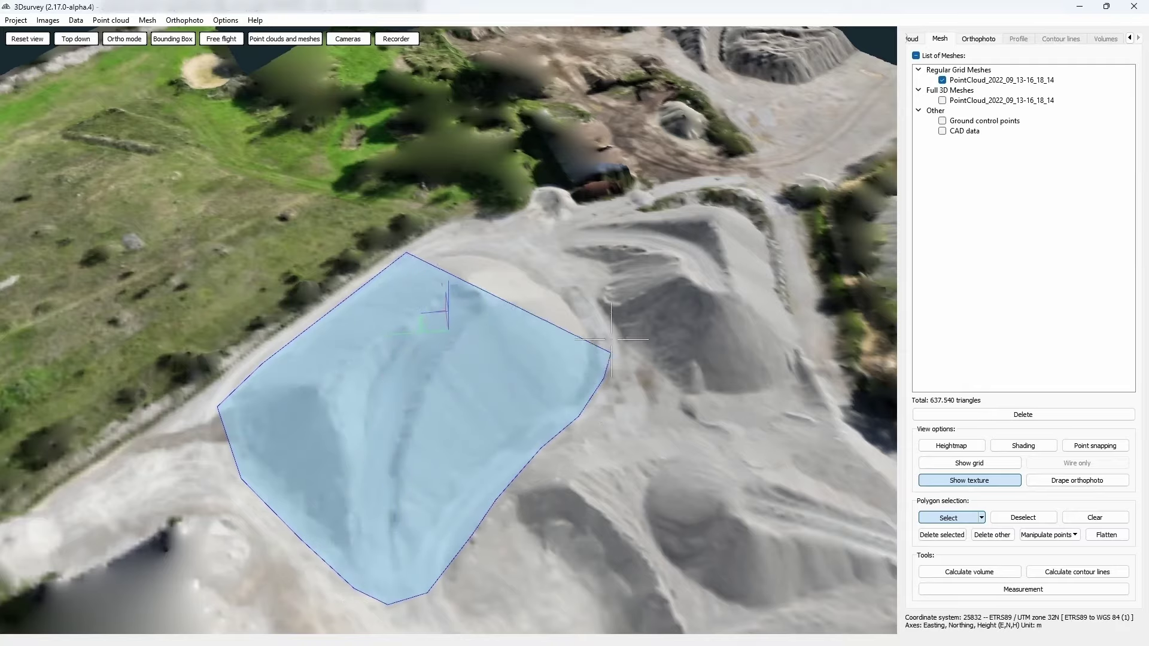
{"action": "left_click", "coordinate": [610, 338]}
{"action": "left_click", "coordinate": [591, 298]}
{"action": "left_click", "coordinate": [549, 263]}
{"action": "left_click", "coordinate": [511, 238]}
{"action": "right_click", "coordinate": [472, 236]}
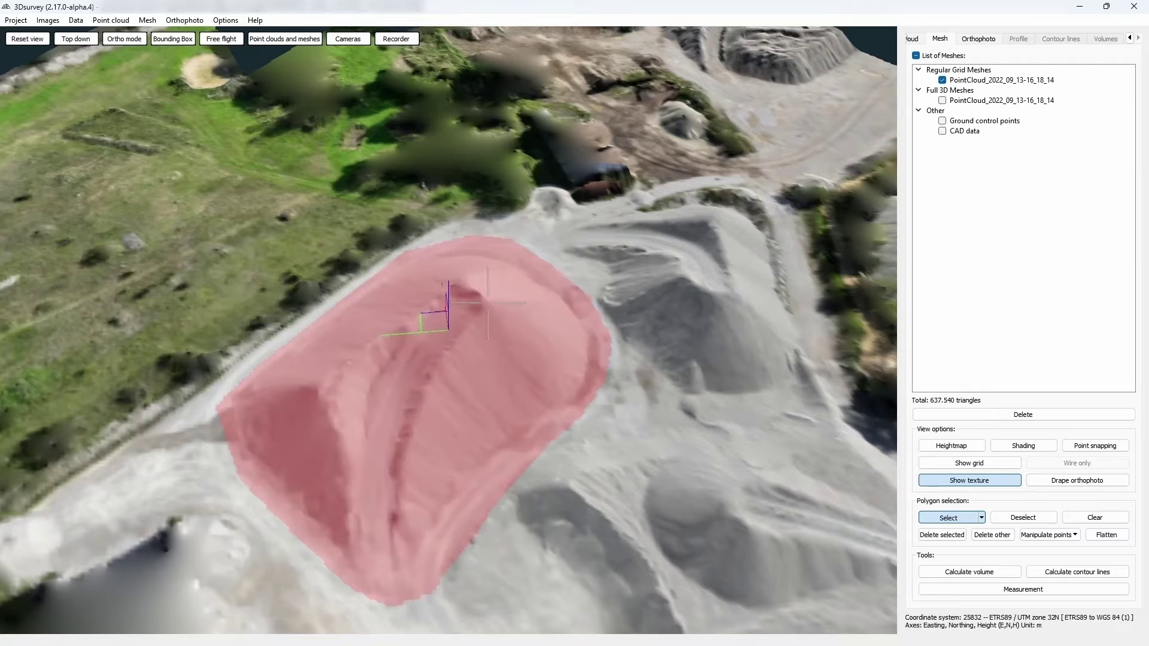
{"action": "left_click_drag", "start_coordinate": [472, 236], "coordinate": [418, 459]}
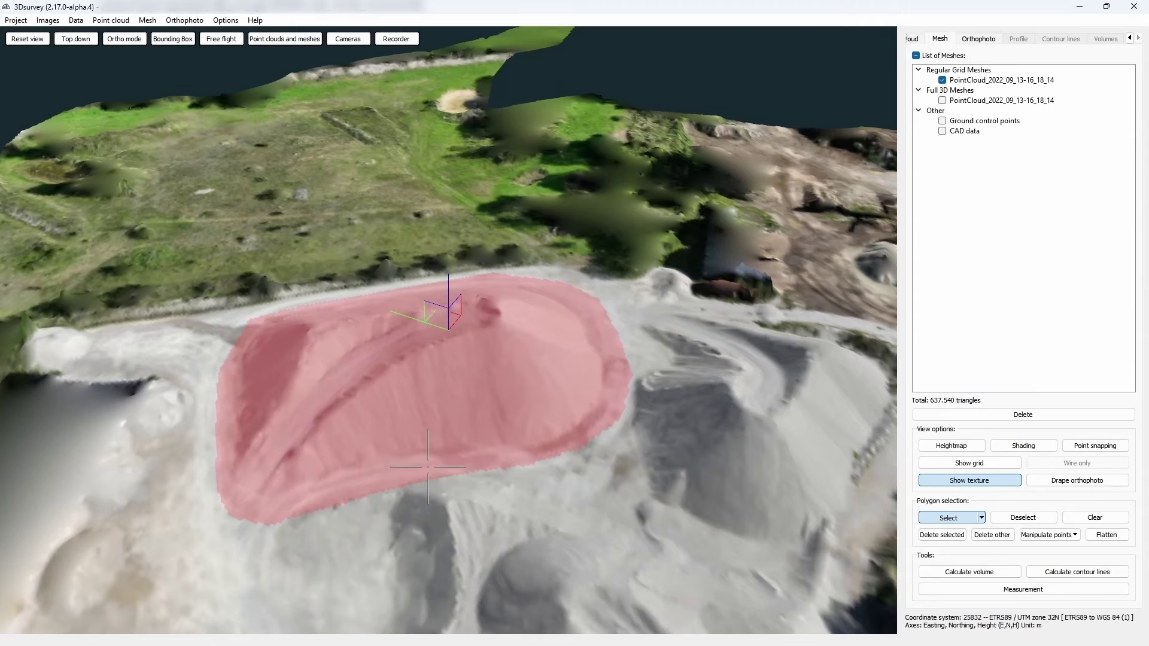
{"action": "left_click_drag", "start_coordinate": [428, 466], "coordinate": [545, 417]}
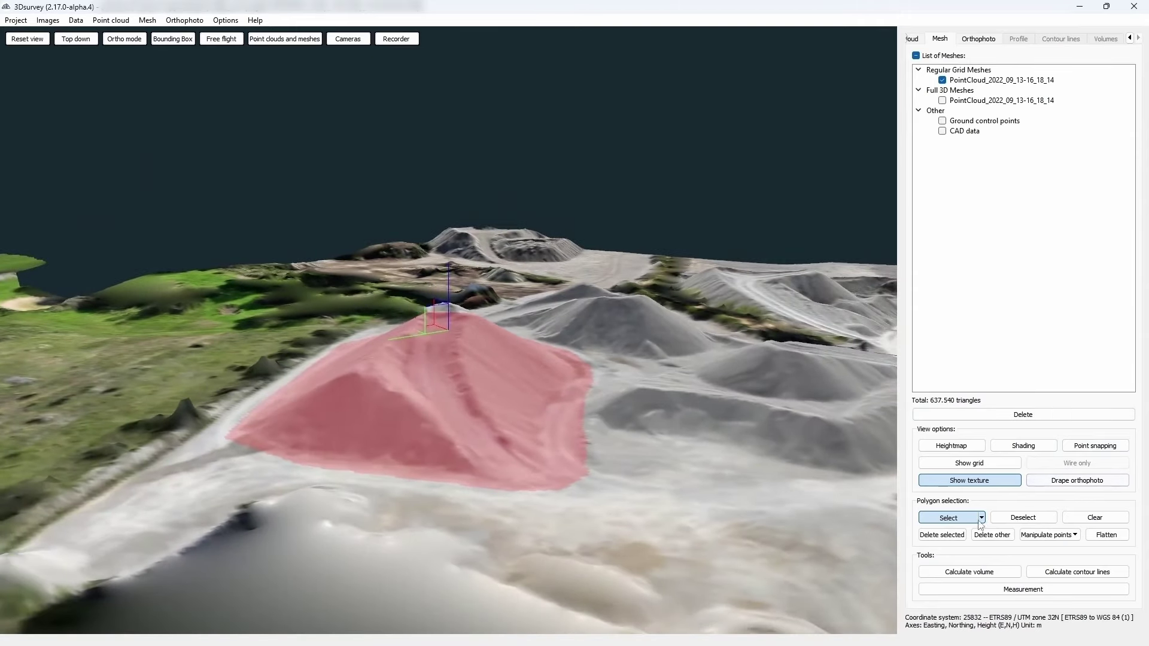
Step: Deselect two stray lower-right areas with triangular polygons so only the stockpile remains selected
{"action": "left_click", "coordinate": [1023, 518]}
{"action": "left_click", "coordinate": [591, 350]}
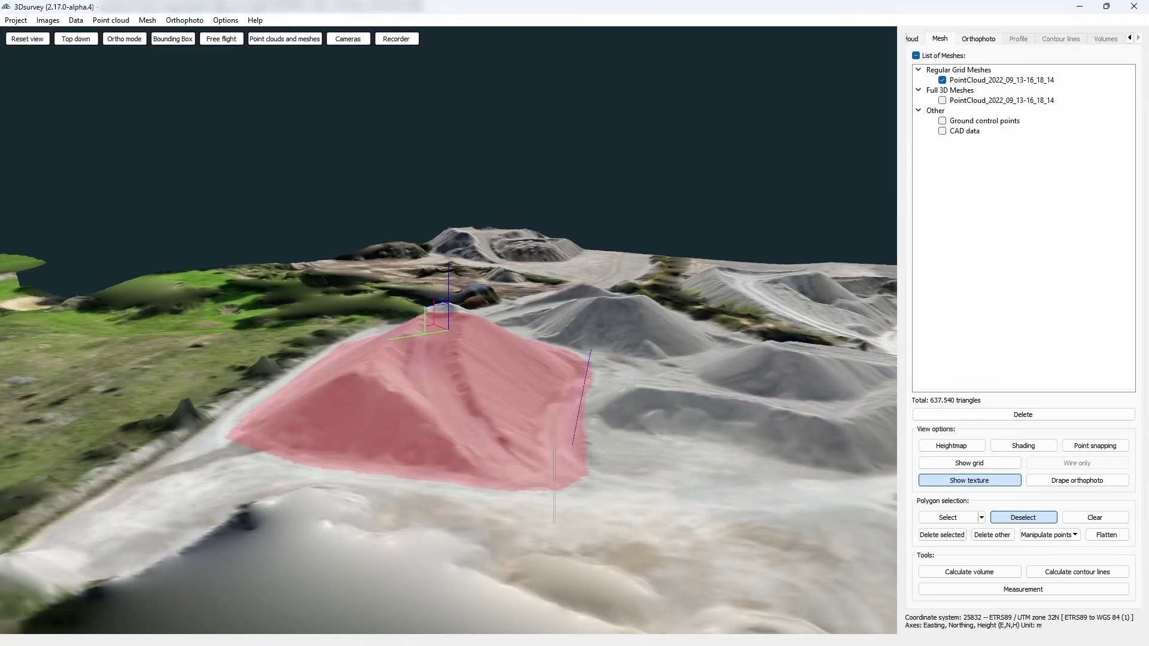
{"action": "left_click", "coordinate": [546, 526]}
{"action": "right_click", "coordinate": [656, 395]}
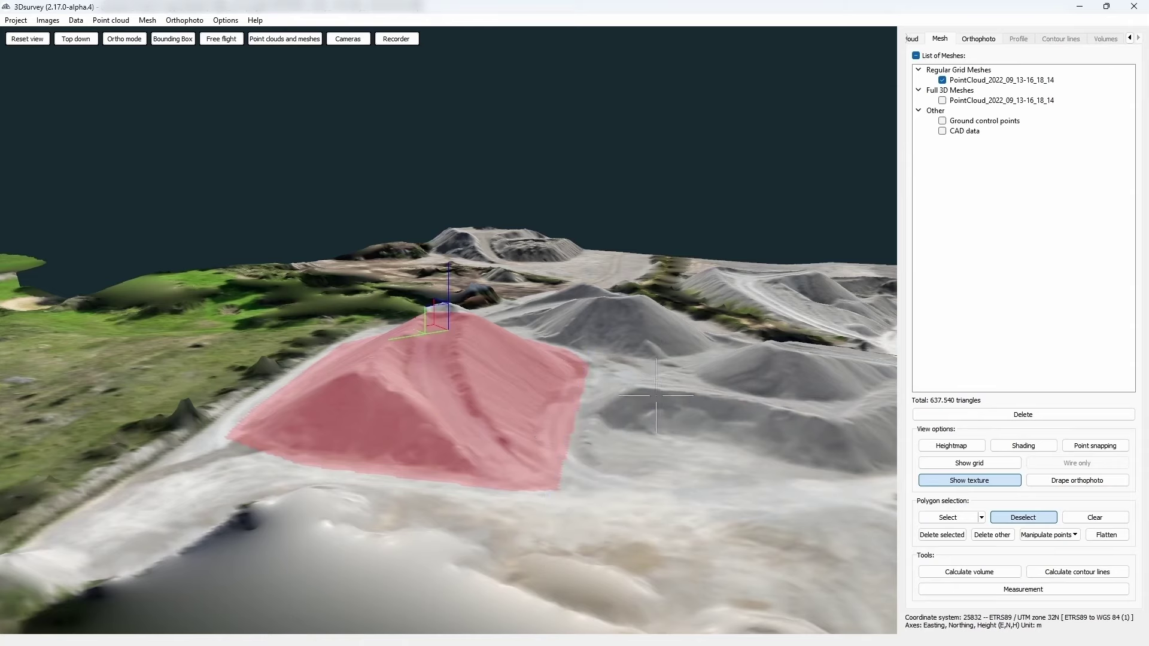
{"action": "left_click_drag", "start_coordinate": [634, 547], "coordinate": [598, 542]}
{"action": "left_click", "coordinate": [623, 528]}
{"action": "left_click", "coordinate": [579, 351]}
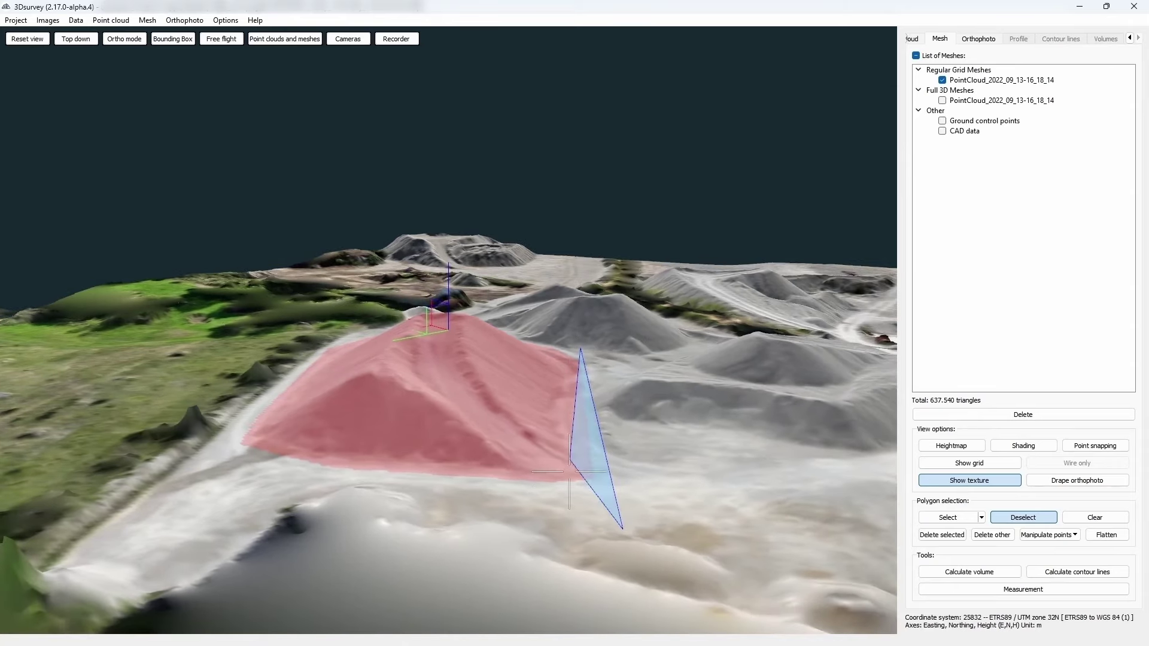
{"action": "right_click", "coordinate": [557, 512]}
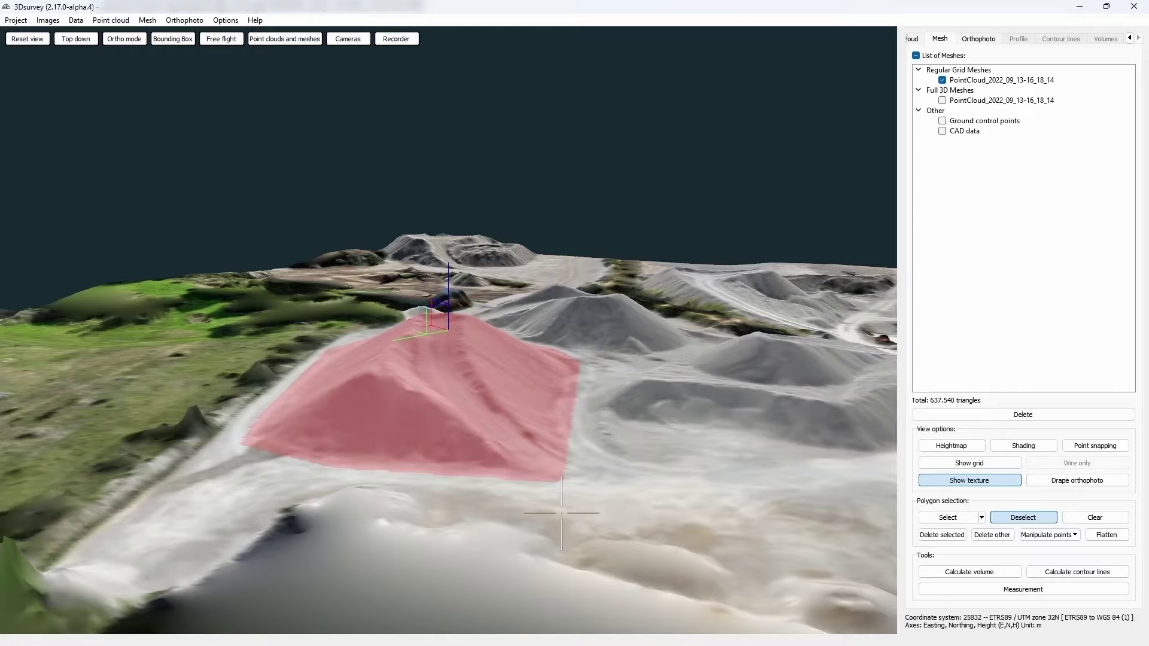
{"action": "left_click_drag", "start_coordinate": [560, 513], "coordinate": [243, 530]}
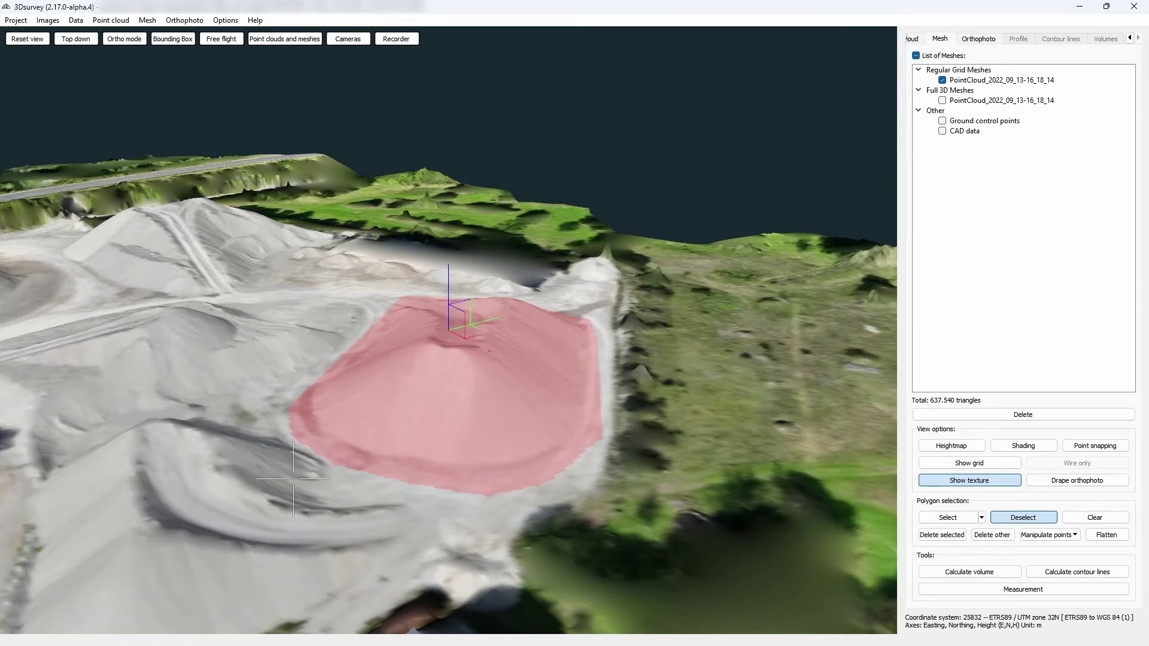
Step: Calculate the selection volume from Interpolate surface to the mesh: fill 6493.85 m³, cut 5.83 m³
{"action": "left_click", "coordinate": [946, 575]}
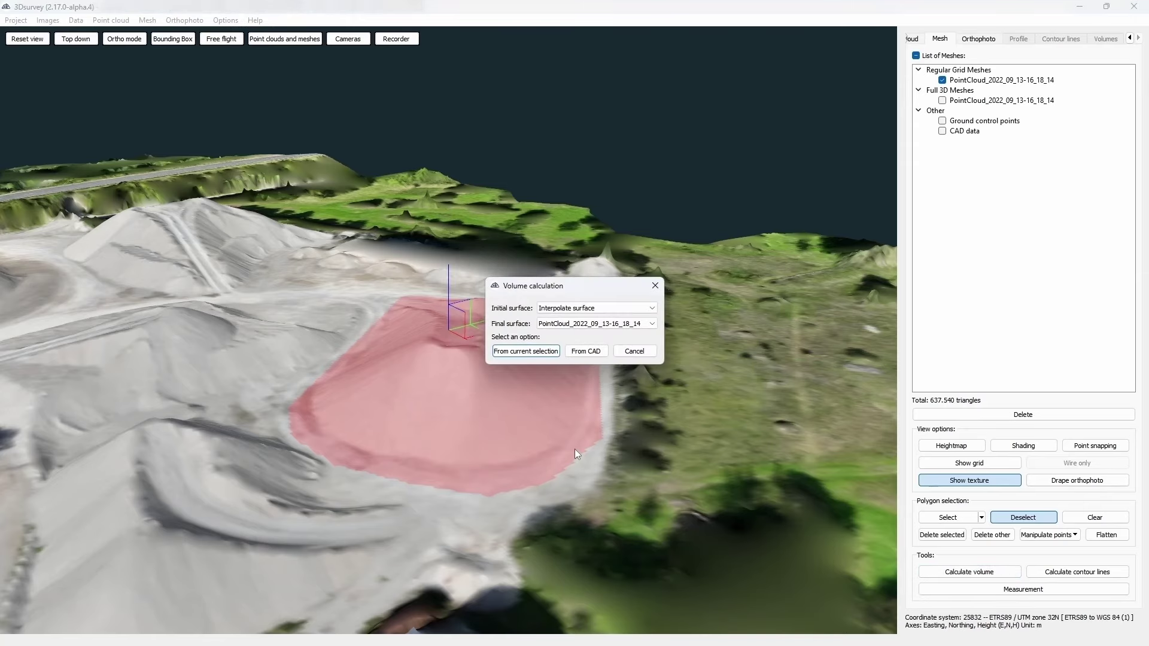
{"action": "left_click", "coordinate": [606, 325]}
{"action": "left_click", "coordinate": [606, 325]}
{"action": "left_click", "coordinate": [536, 355]}
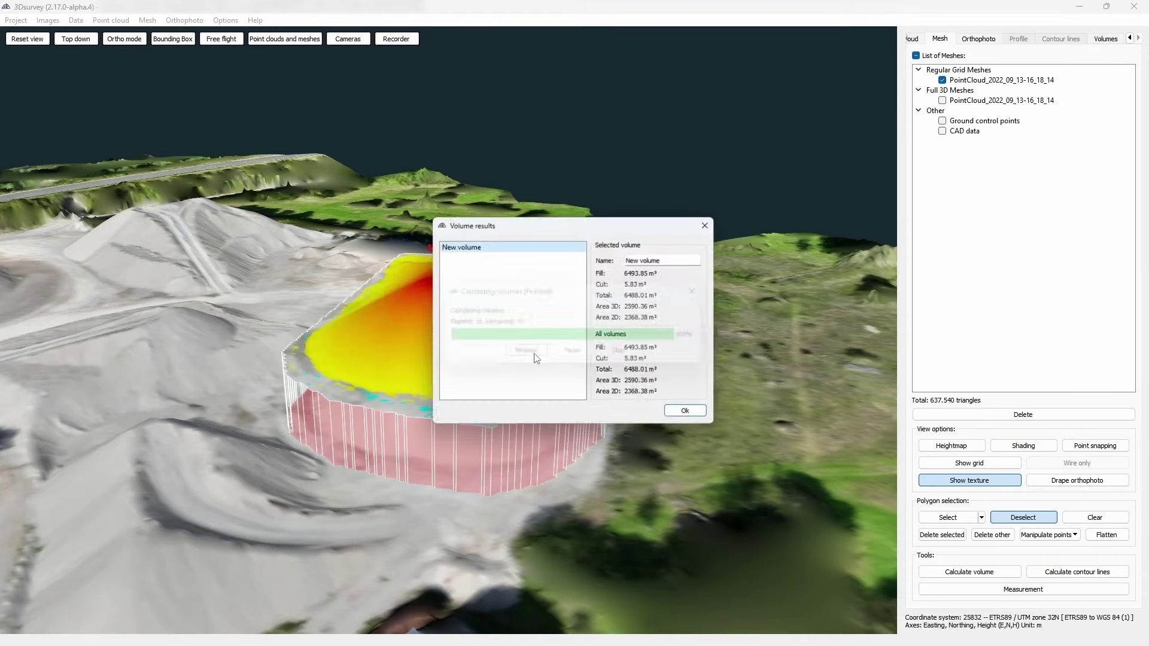
Step: Rename the stockpile volume to 'volume1' and close the results window
{"action": "left_click_drag", "start_coordinate": [627, 231], "coordinate": [794, 215]}
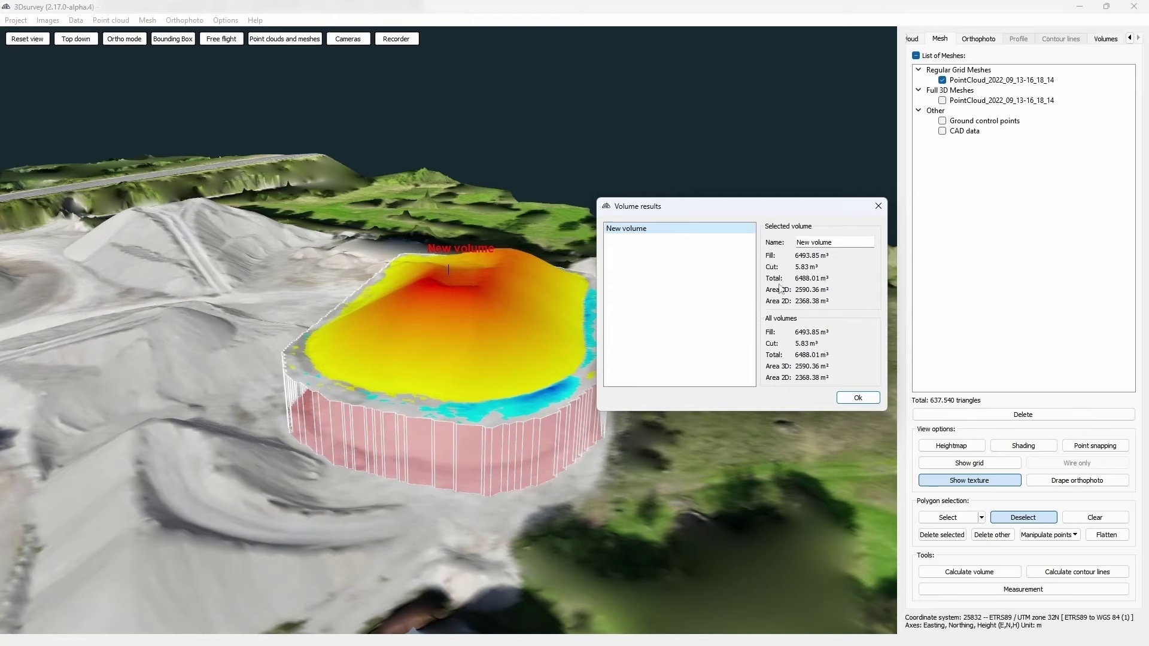
{"action": "left_click_drag", "start_coordinate": [842, 247], "coordinate": [752, 241]}
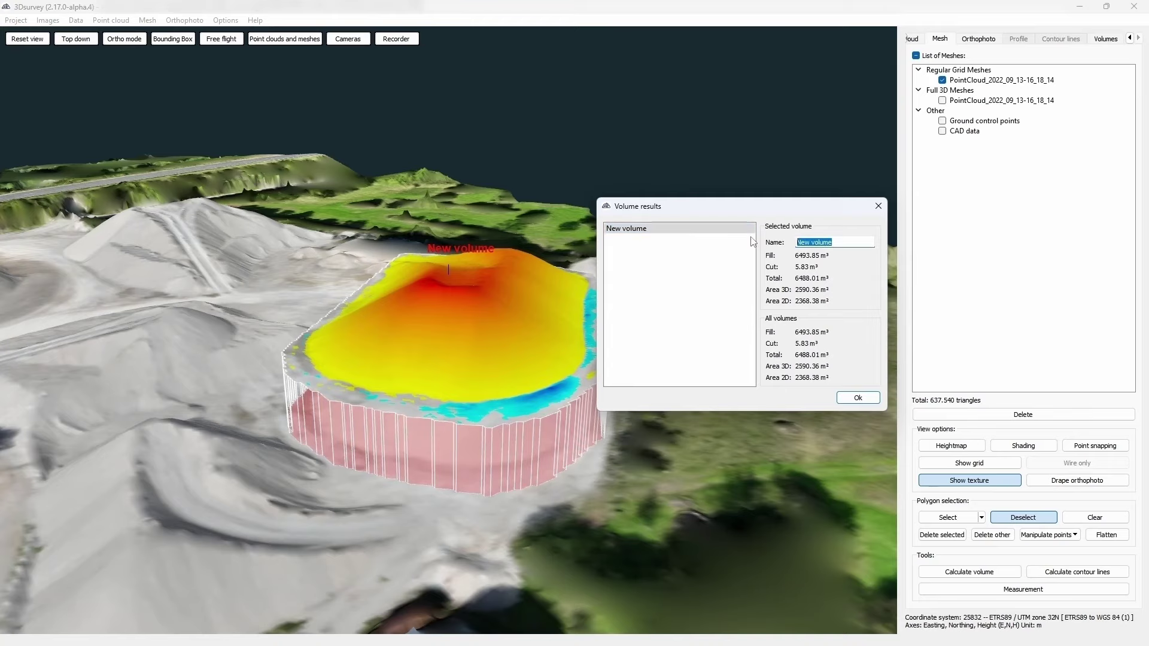
{"action": "type", "text": "volume1"}
{"action": "key", "text": "Return"}
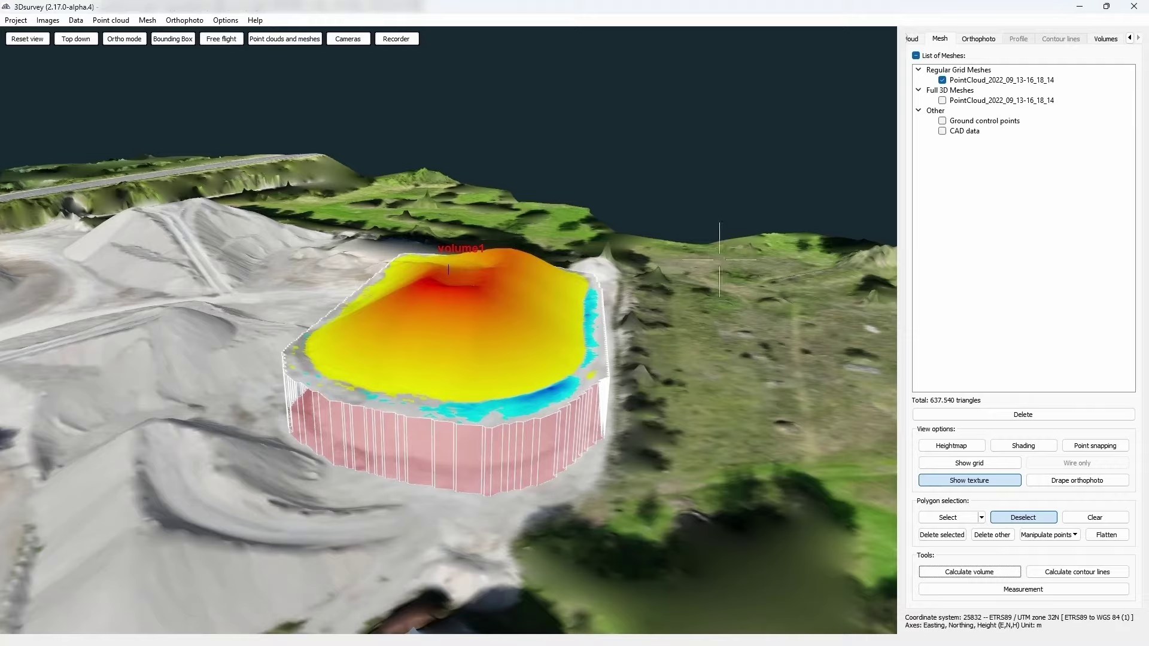
Step: Show volume1's heatmap and totals in the Volumes tab, toggling its display off and on
{"action": "left_click", "coordinate": [601, 361]}
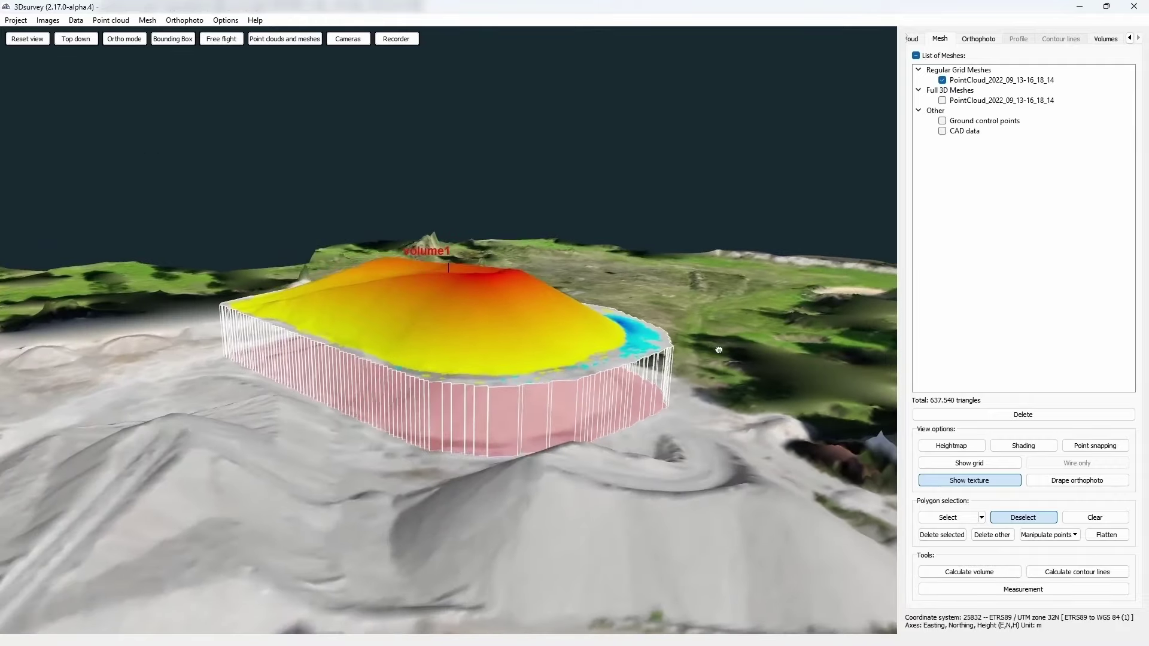
{"action": "left_click", "coordinate": [1112, 40]}
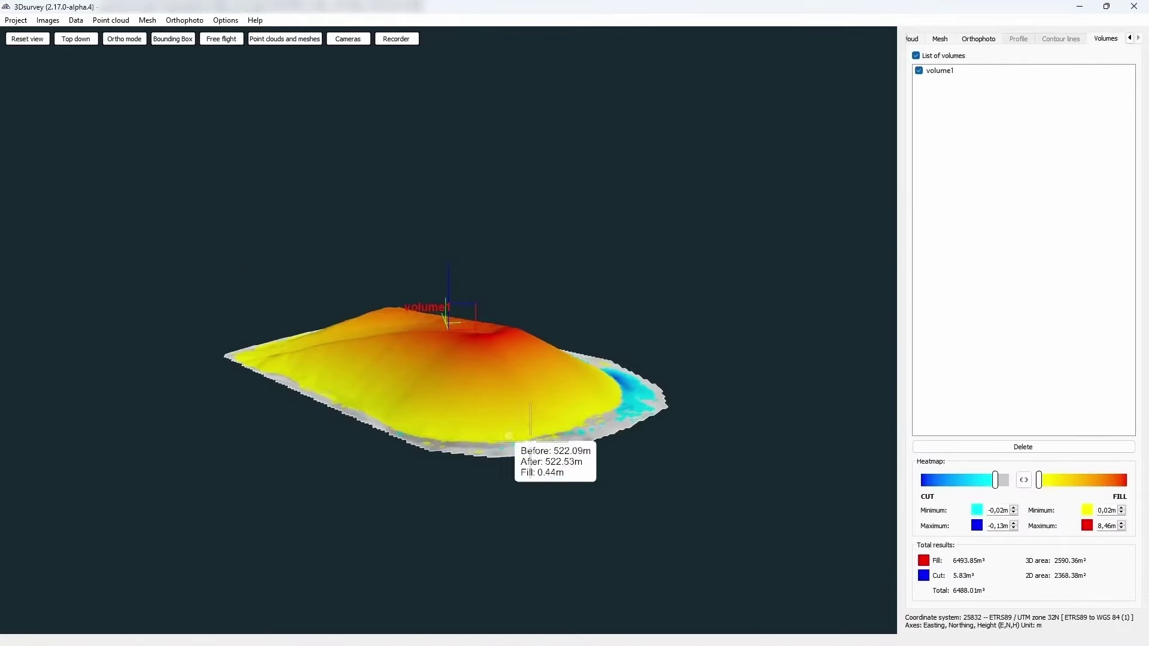
{"action": "left_click_drag", "start_coordinate": [515, 440], "coordinate": [726, 454]}
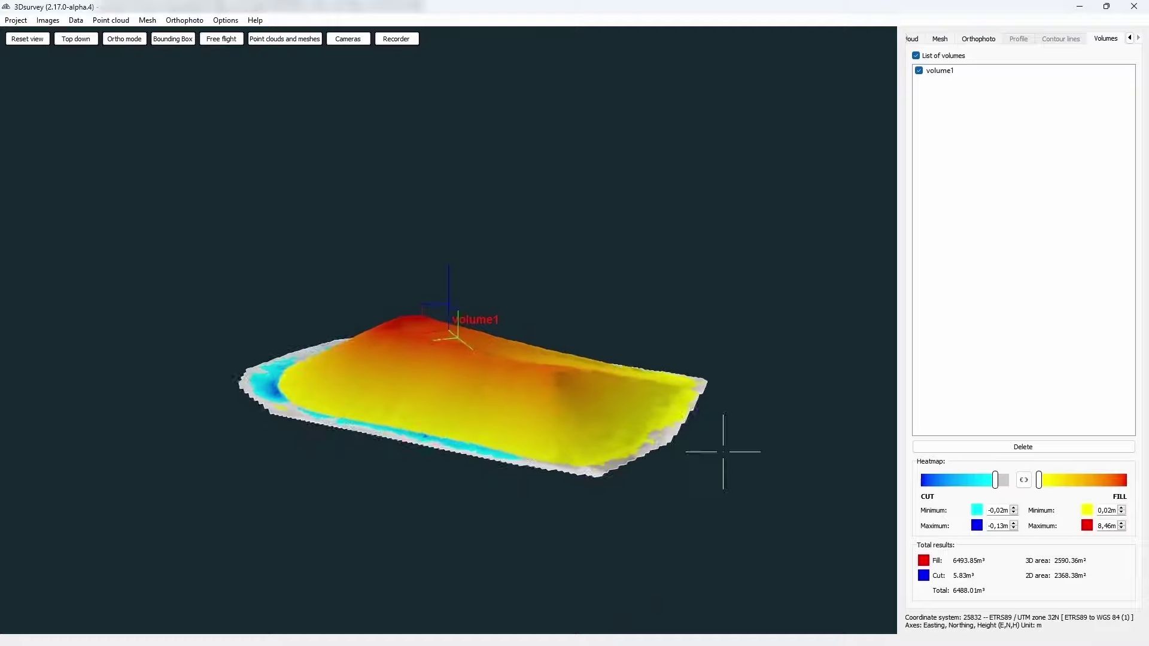
{"action": "left_click", "coordinate": [919, 71]}
{"action": "left_click", "coordinate": [919, 71]}
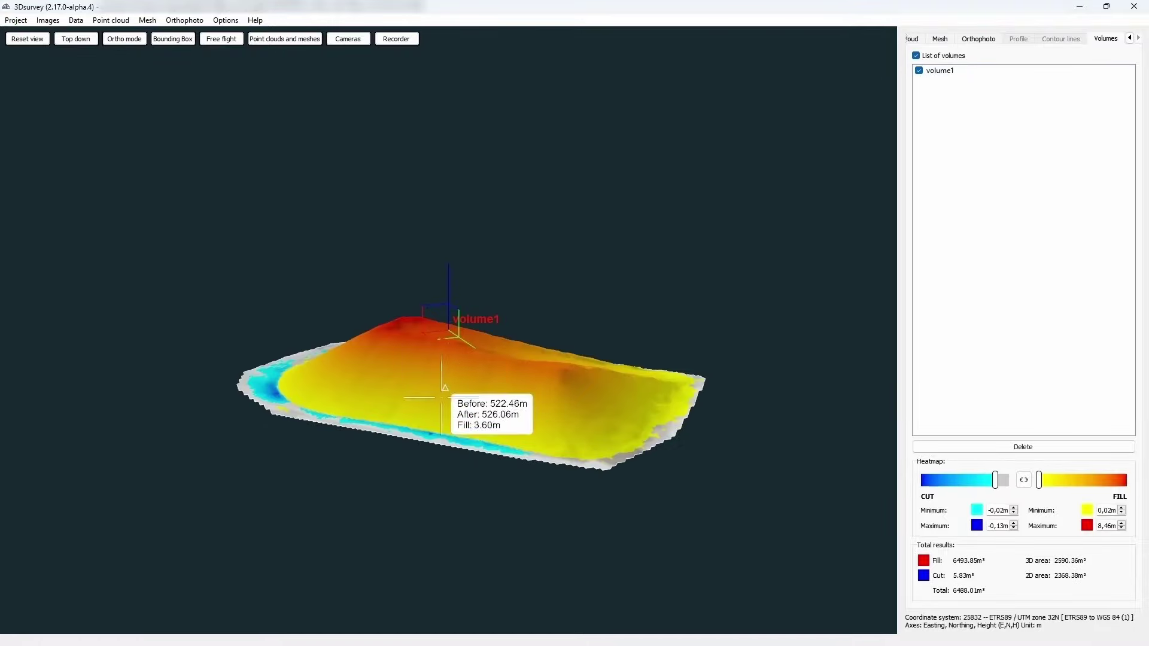